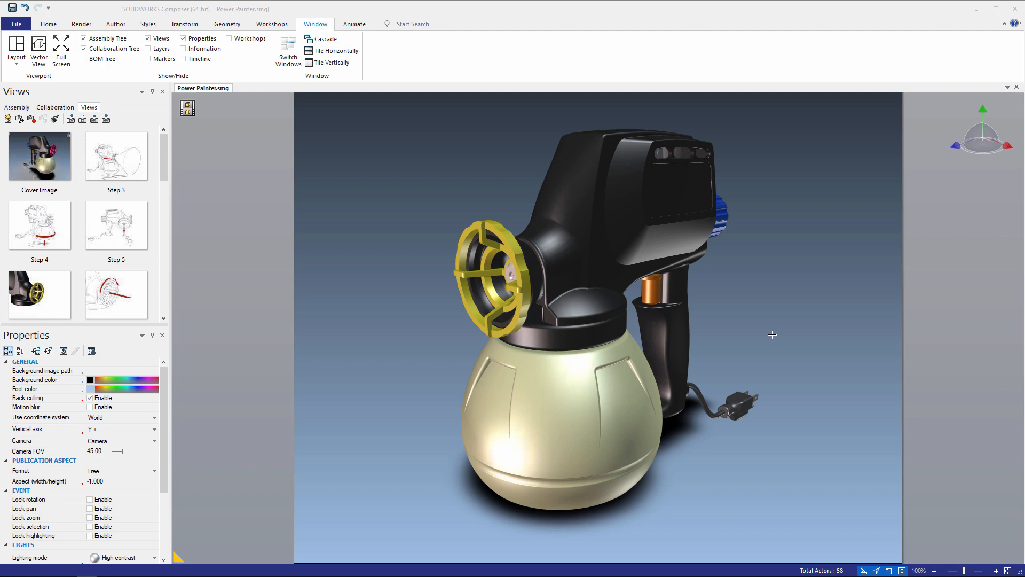
Step: Switch the power painter document from Animation mode to View mode
{"action": "left_click", "coordinate": [794, 366]}
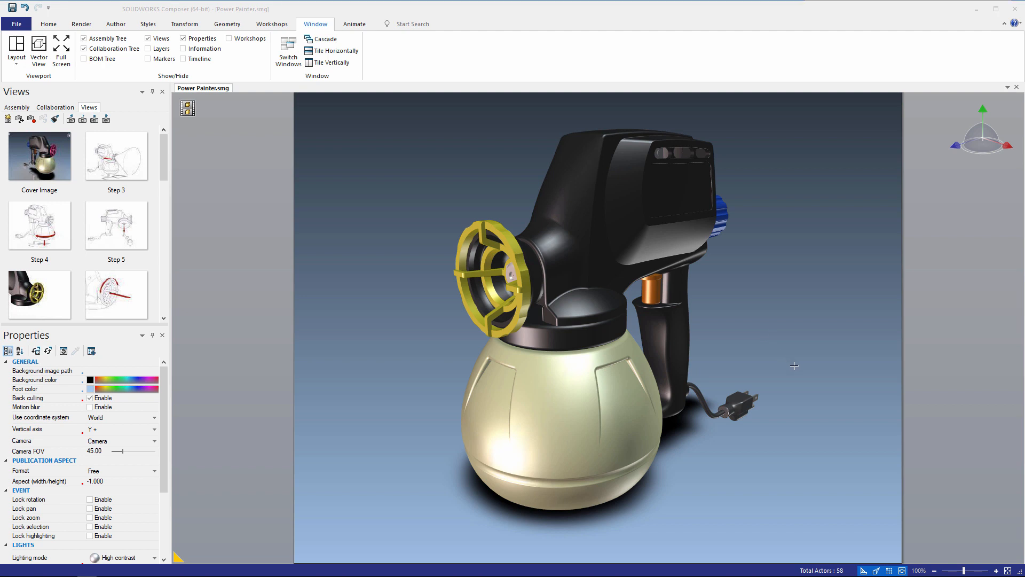
{"action": "right_click", "coordinate": [794, 366]}
{"action": "left_click", "coordinate": [794, 366]}
{"action": "mouse_move", "coordinate": [797, 370]}
{"action": "right_mouse_down"}
{"action": "mouse_move", "coordinate": [758, 347]}
{"action": "mouse_move", "coordinate": [808, 365]}
{"action": "mouse_move", "coordinate": [771, 352]}
{"action": "mouse_move", "coordinate": [803, 363]}
{"action": "mouse_move", "coordinate": [790, 352]}
{"action": "mouse_move", "coordinate": [778, 363]}
{"action": "right_mouse_up"}
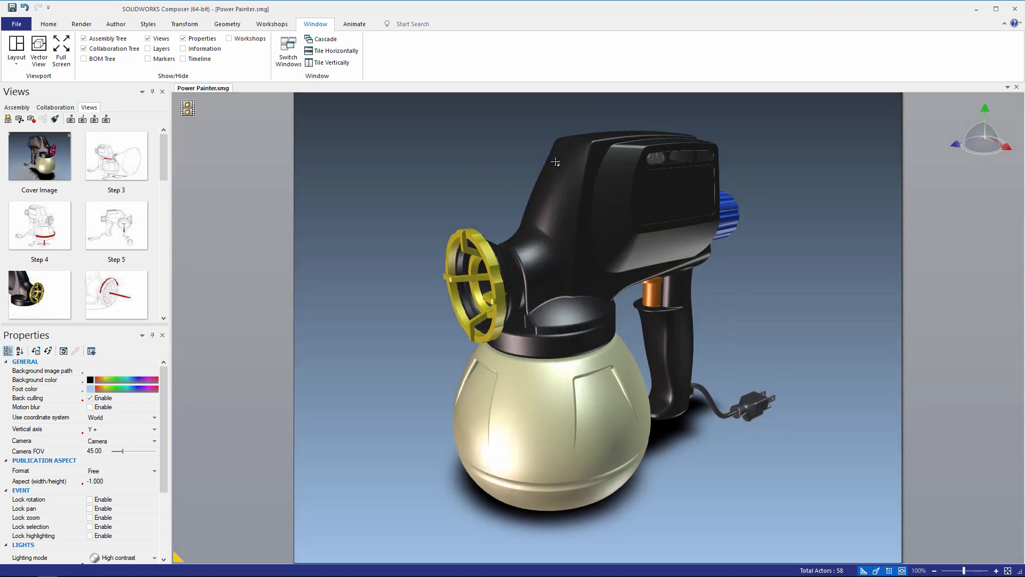
{"action": "left_click", "coordinate": [567, 420]}
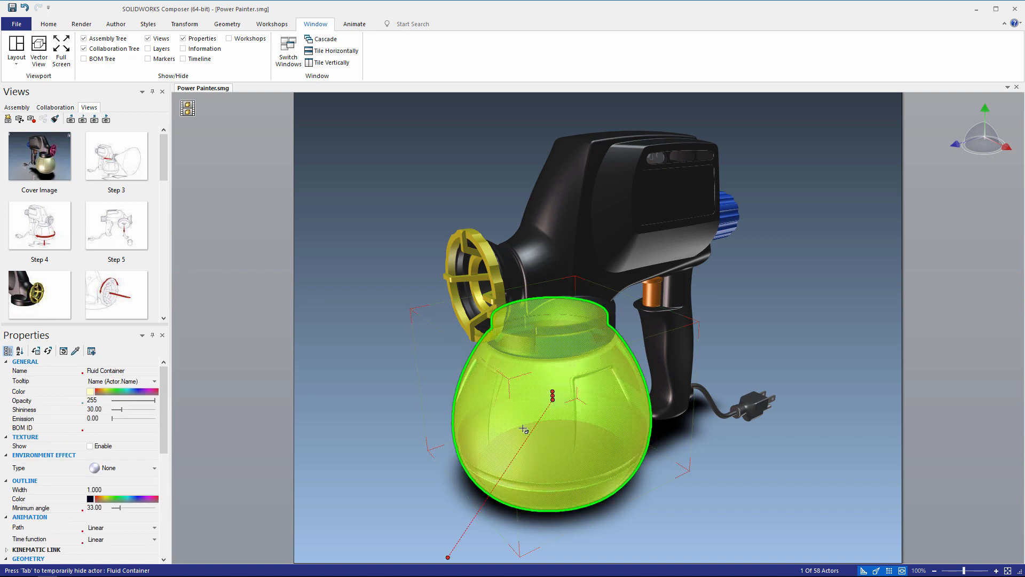
{"action": "left_click", "coordinate": [187, 108]}
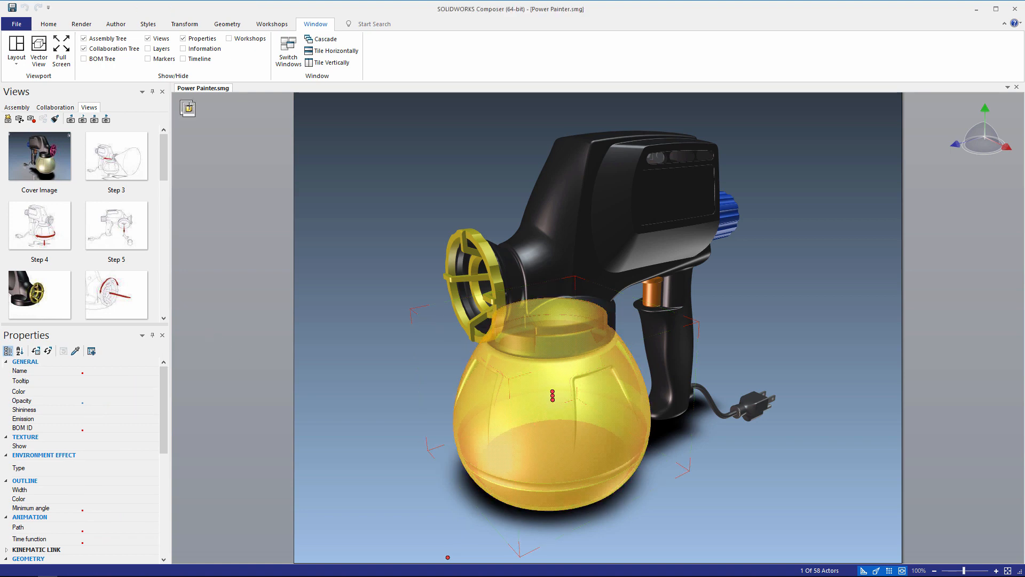
{"action": "left_click", "coordinate": [498, 407]}
{"action": "left_click_drag", "start_coordinate": [167, 387], "coordinate": [168, 504]}
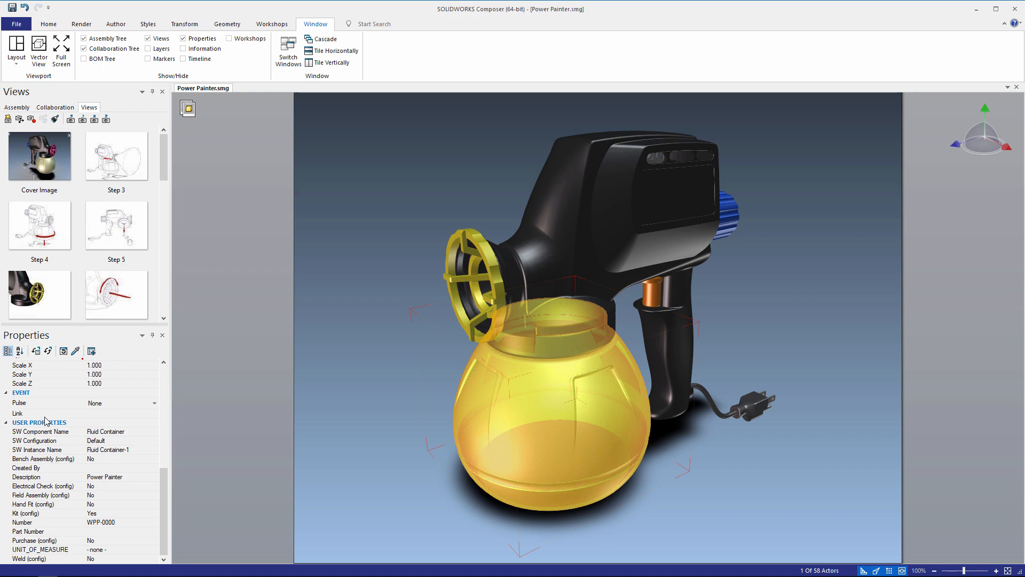
{"action": "left_click", "coordinate": [112, 413]}
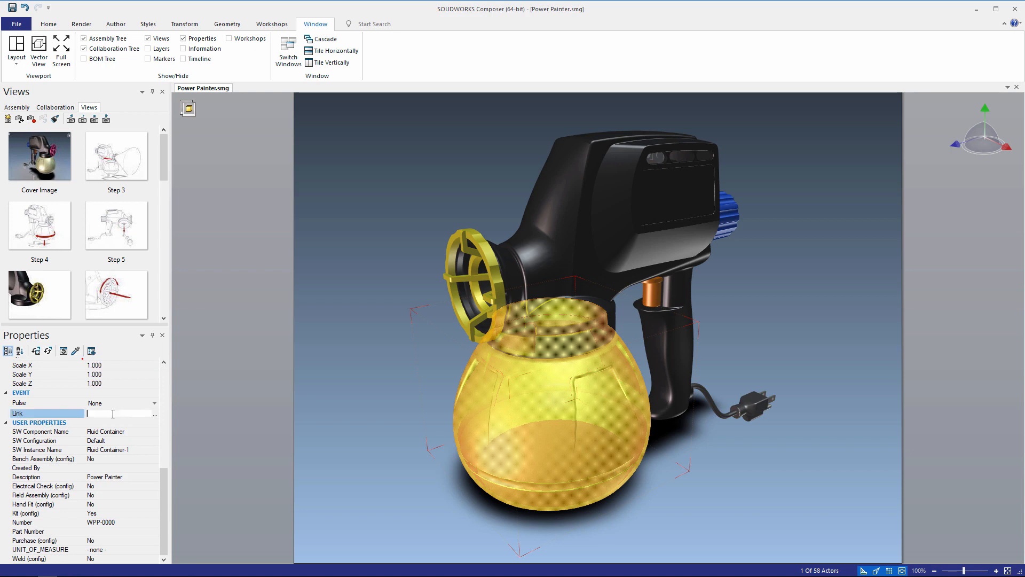
{"action": "left_click", "coordinate": [154, 415]}
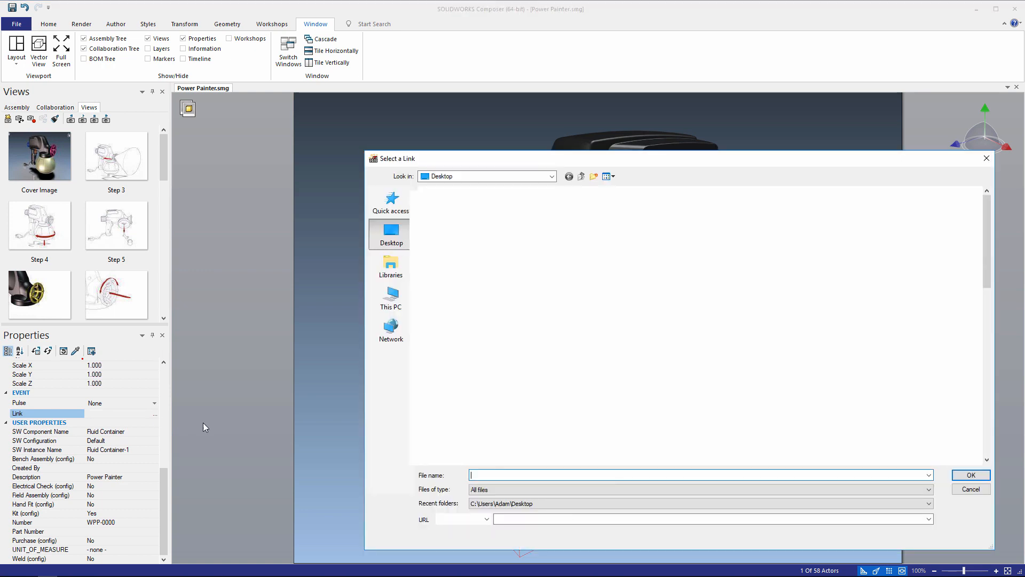
{"action": "left_click", "coordinate": [486, 519]}
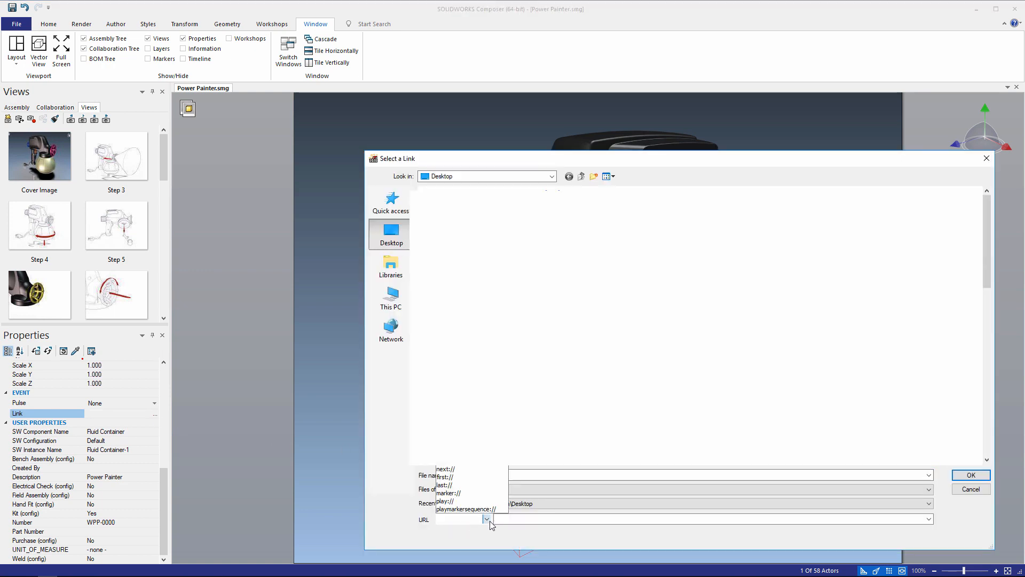
{"action": "left_click", "coordinate": [458, 430]}
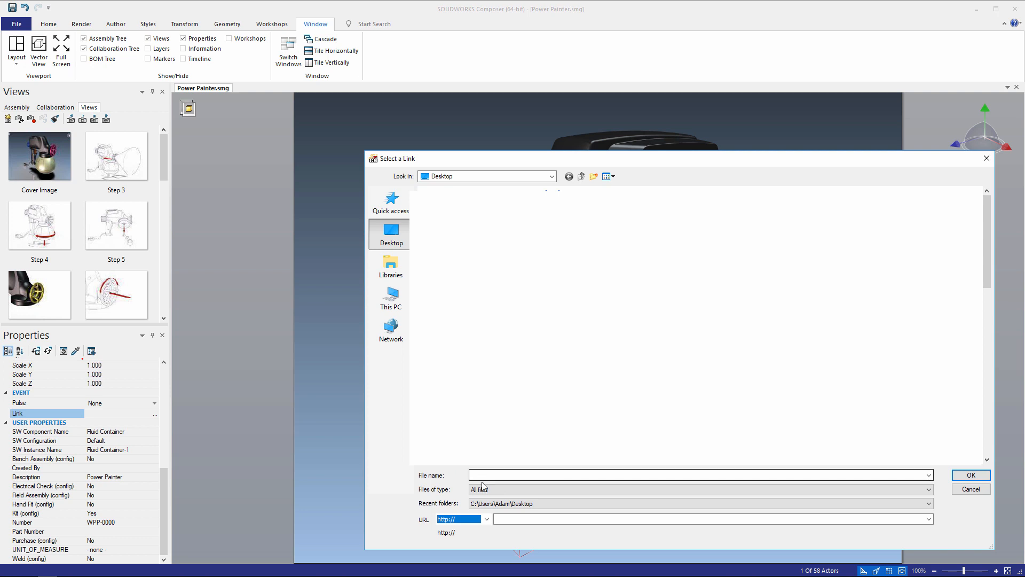
{"action": "left_click", "coordinate": [505, 518]}
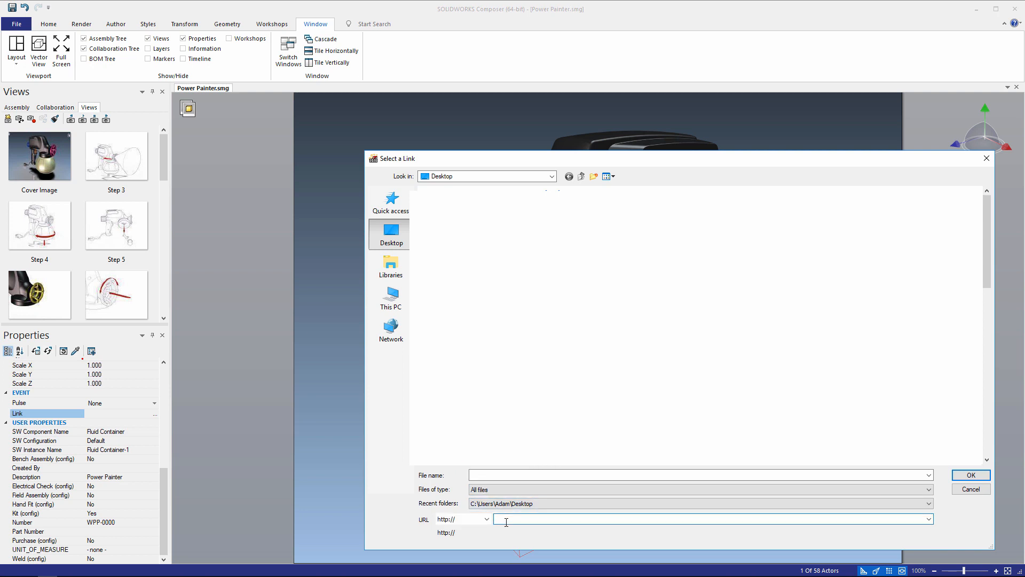
{"action": "type", "text": "www.google.com"}
{"action": "left_click", "coordinate": [970, 474]}
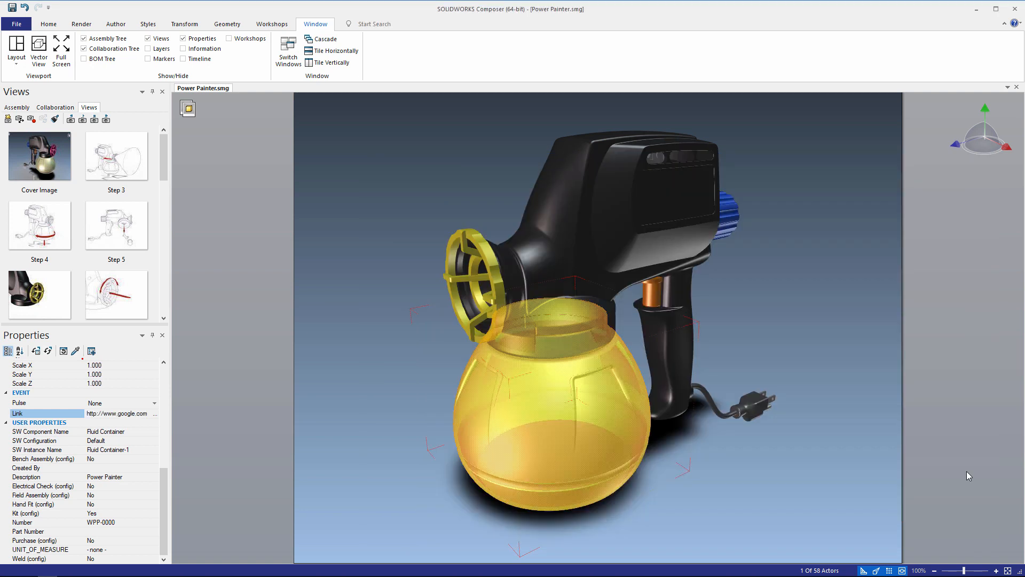
{"action": "left_click", "coordinate": [844, 350]}
{"action": "left_click", "coordinate": [679, 198]}
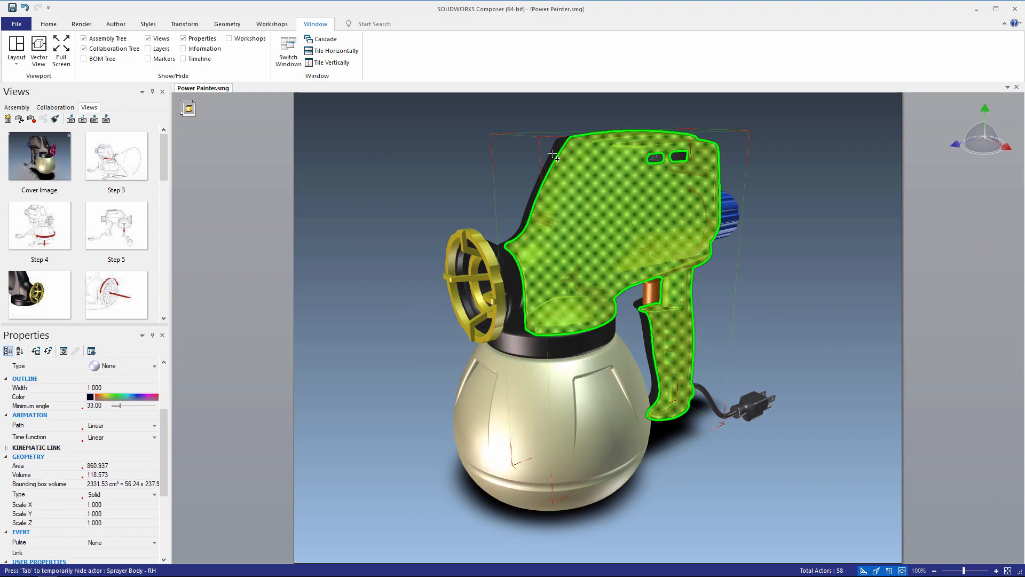
{"action": "key", "text": "Tab"}
{"action": "left_click", "coordinate": [553, 154], "text": "ctrl"}
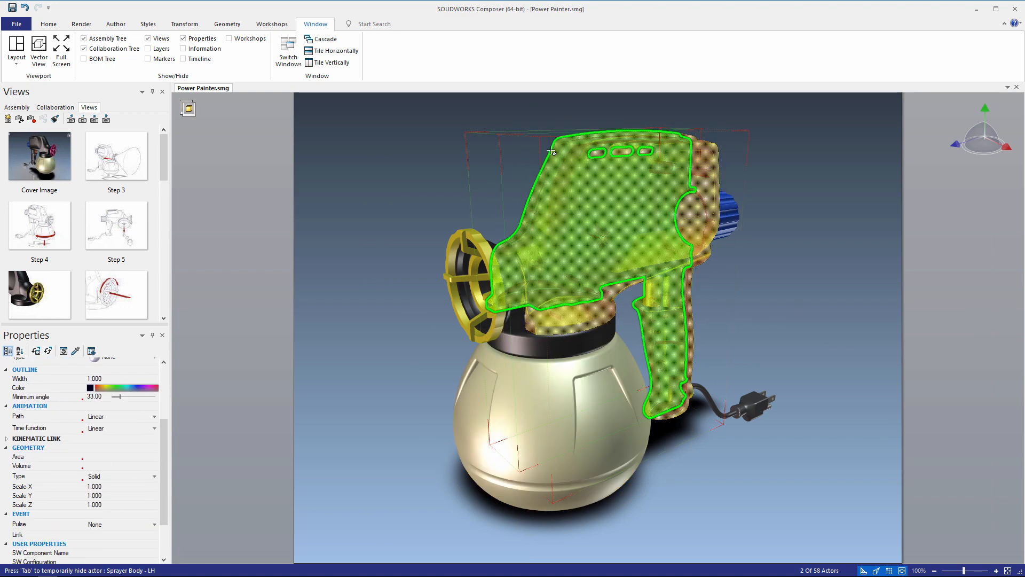
{"action": "left_click_drag", "start_coordinate": [166, 435], "coordinate": [167, 464]}
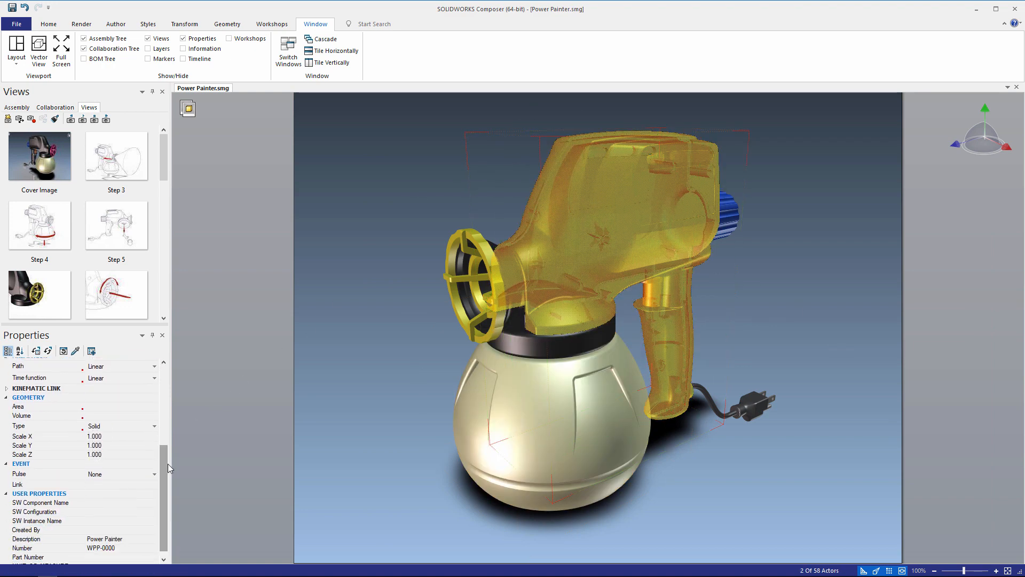
{"action": "left_click", "coordinate": [157, 486]}
{"action": "left_click", "coordinate": [155, 485]}
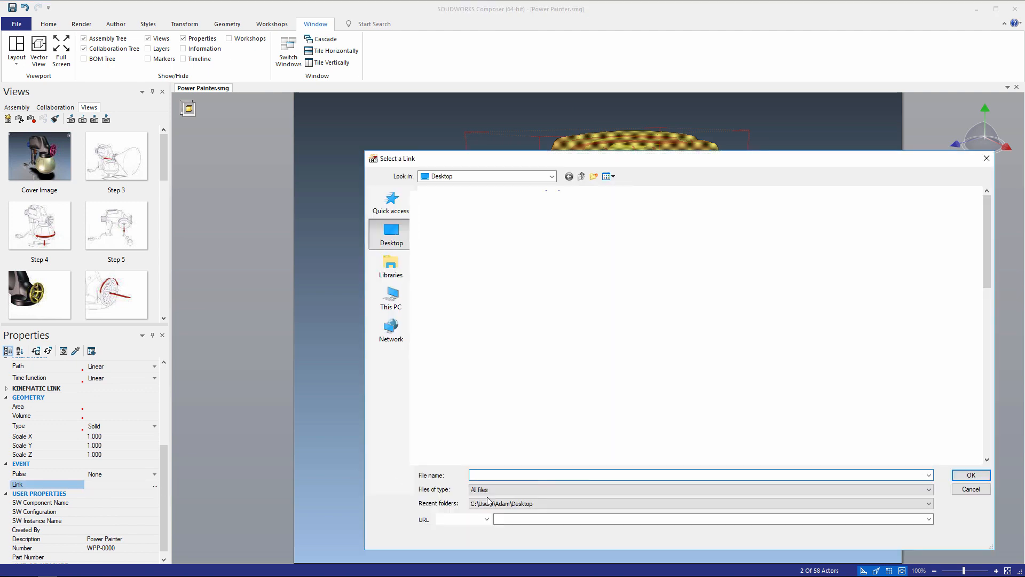
{"action": "left_click", "coordinate": [487, 520]}
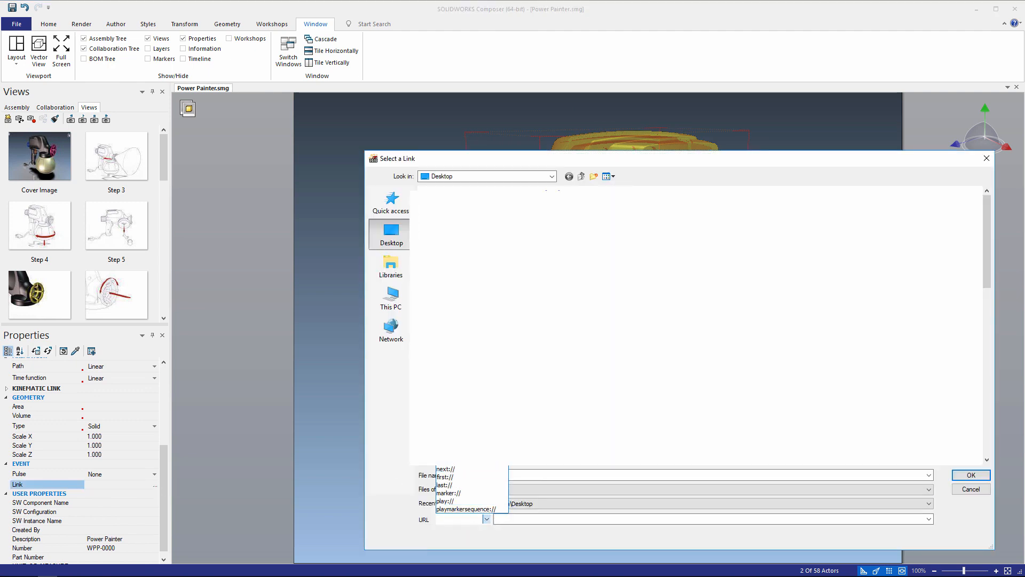
{"action": "left_click", "coordinate": [455, 437]}
{"action": "left_click", "coordinate": [505, 519]}
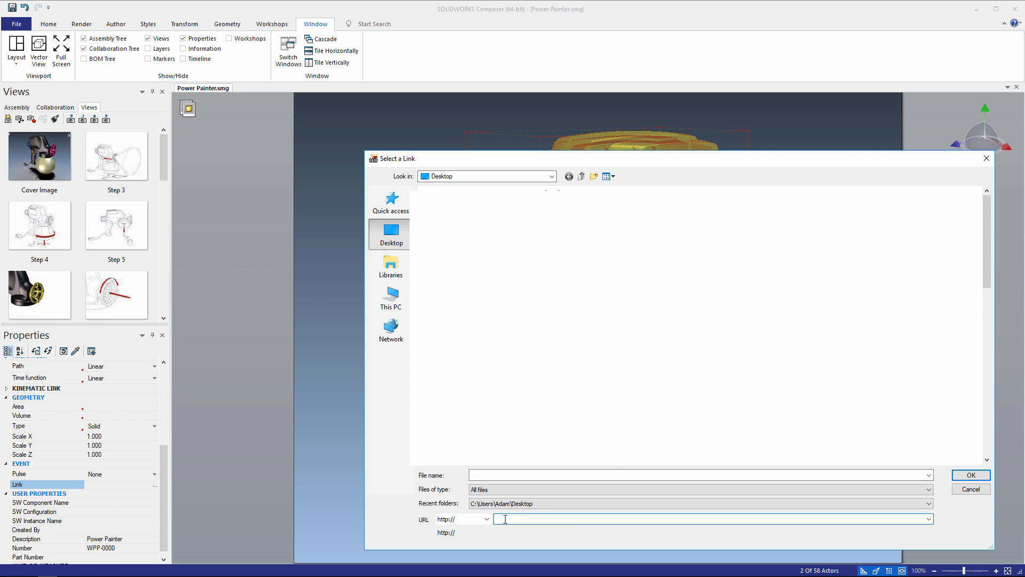
{"action": "type", "text": "www.goengineer.com"}
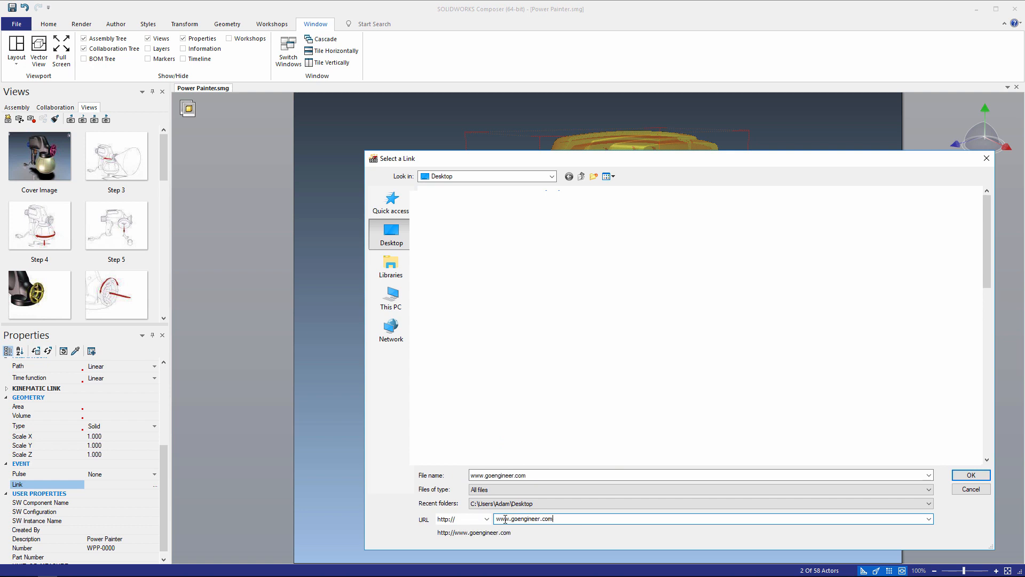
{"action": "left_click", "coordinate": [971, 474]}
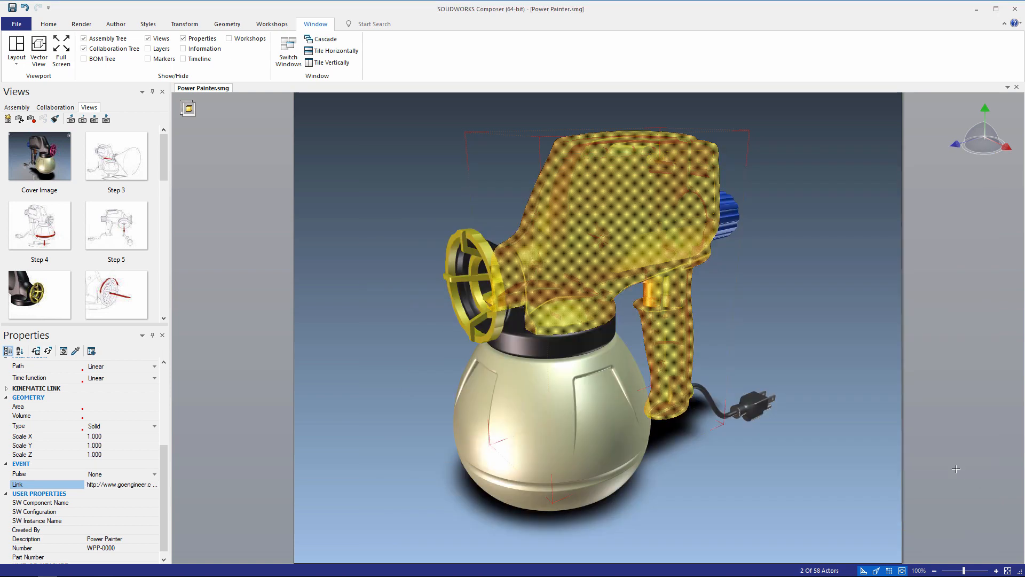
{"action": "left_click", "coordinate": [807, 361]}
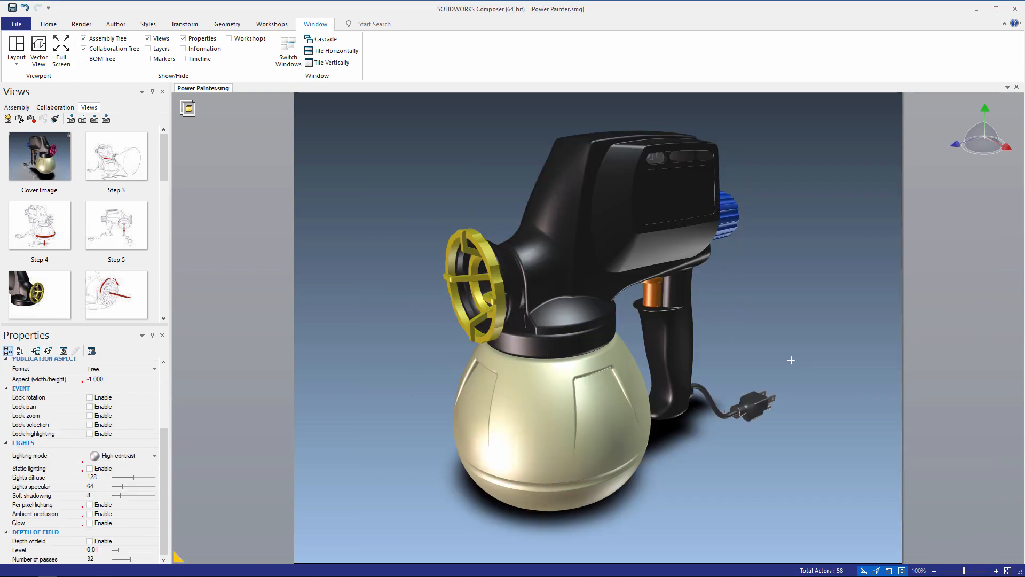
{"action": "left_click", "coordinate": [727, 220]}
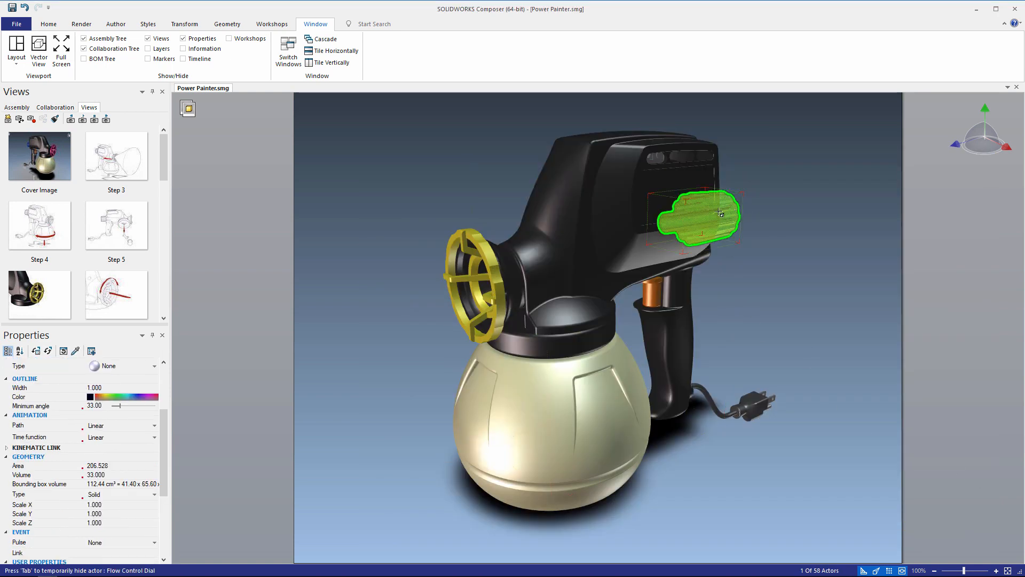
{"action": "left_click", "coordinate": [474, 235], "text": "ctrl"}
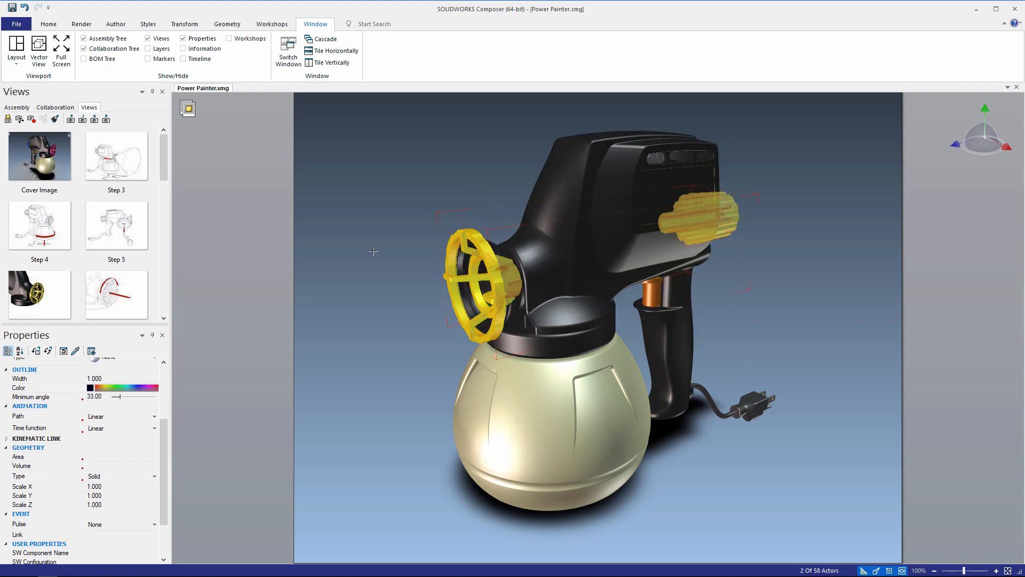
{"action": "scroll", "coordinate": [162, 505], "scroll_direction": "down", "scroll_amount": 2}
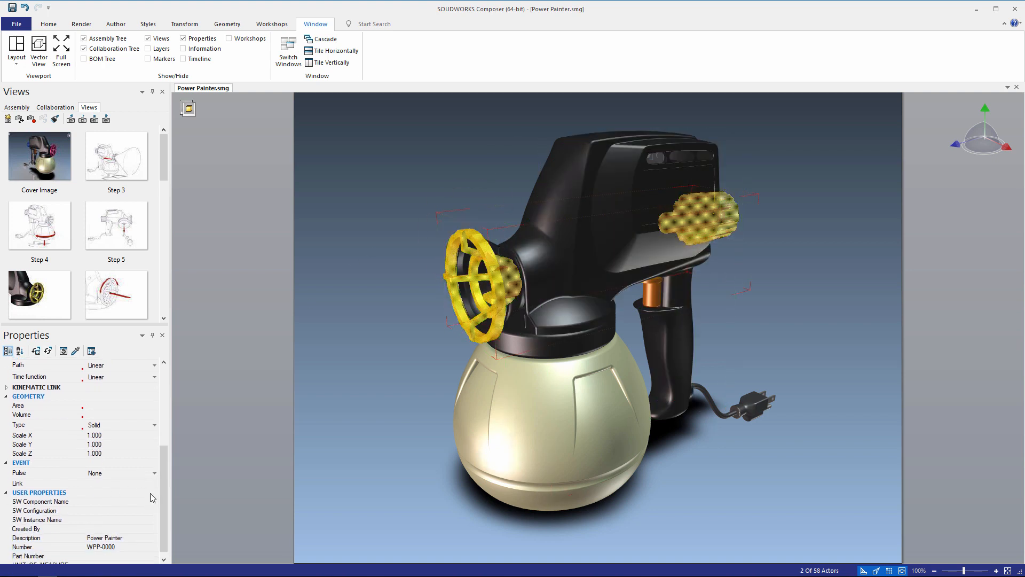
{"action": "left_click", "coordinate": [156, 483]}
{"action": "left_click", "coordinate": [487, 519]}
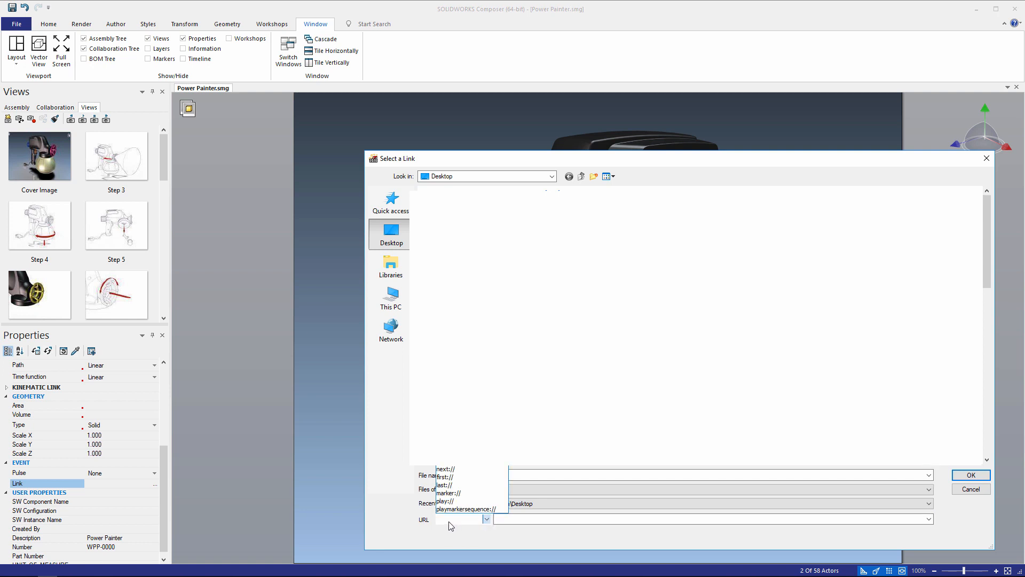
{"action": "left_click", "coordinate": [512, 519]}
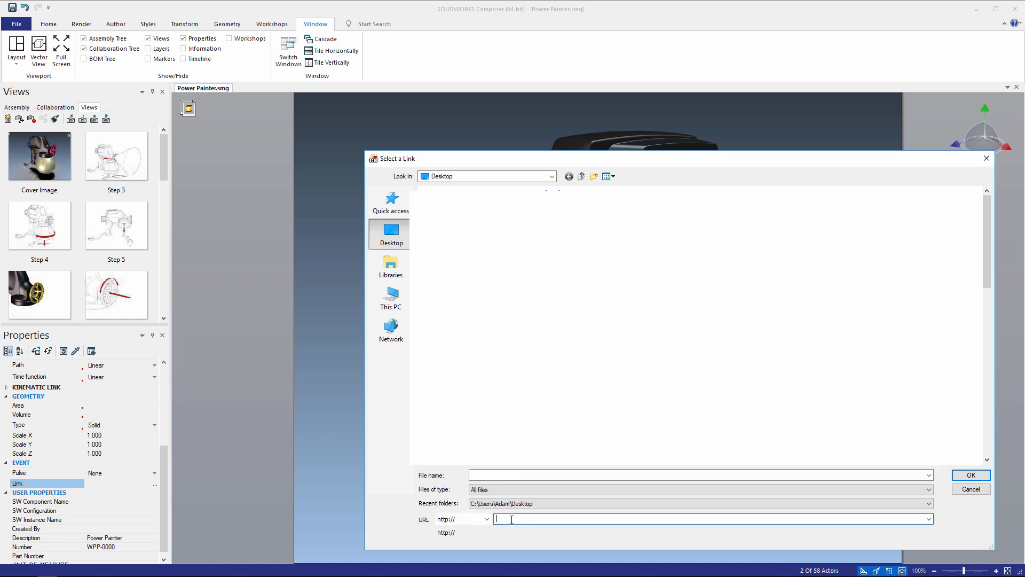
{"action": "type", "text": "www.yahoo"}
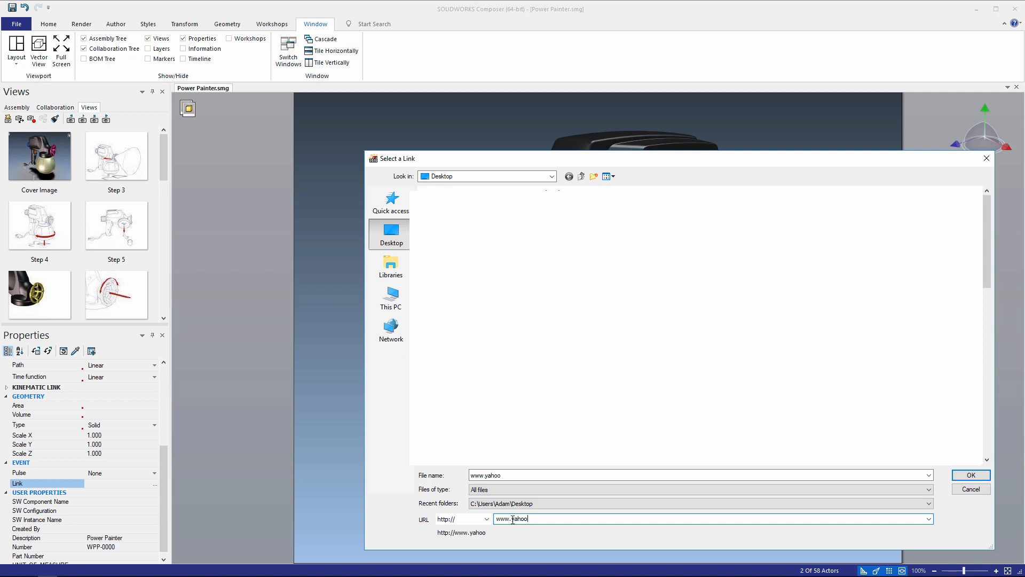
{"action": "type", "text": ".com"}
{"action": "left_click", "coordinate": [971, 475]}
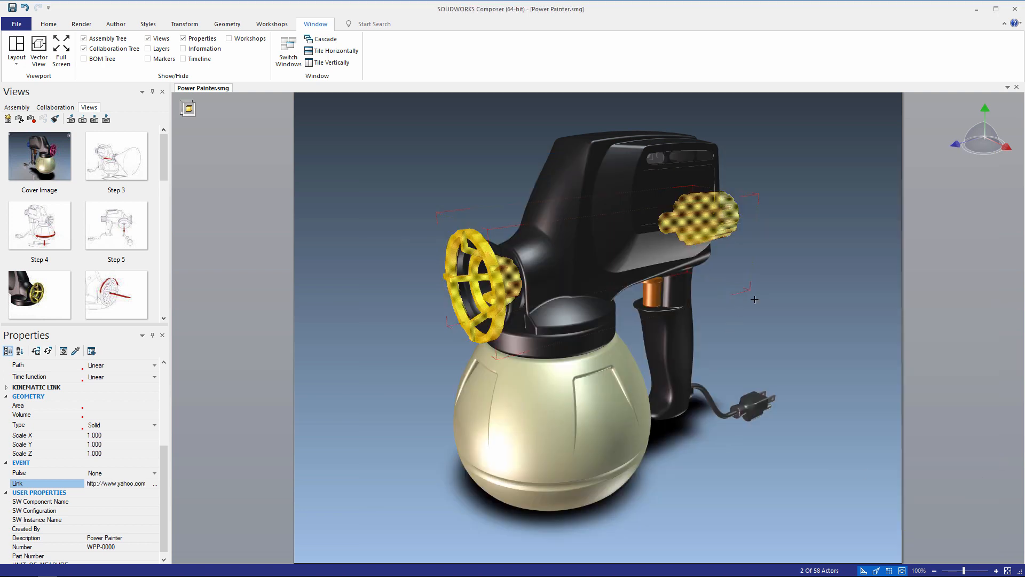
{"action": "left_click", "coordinate": [798, 295]}
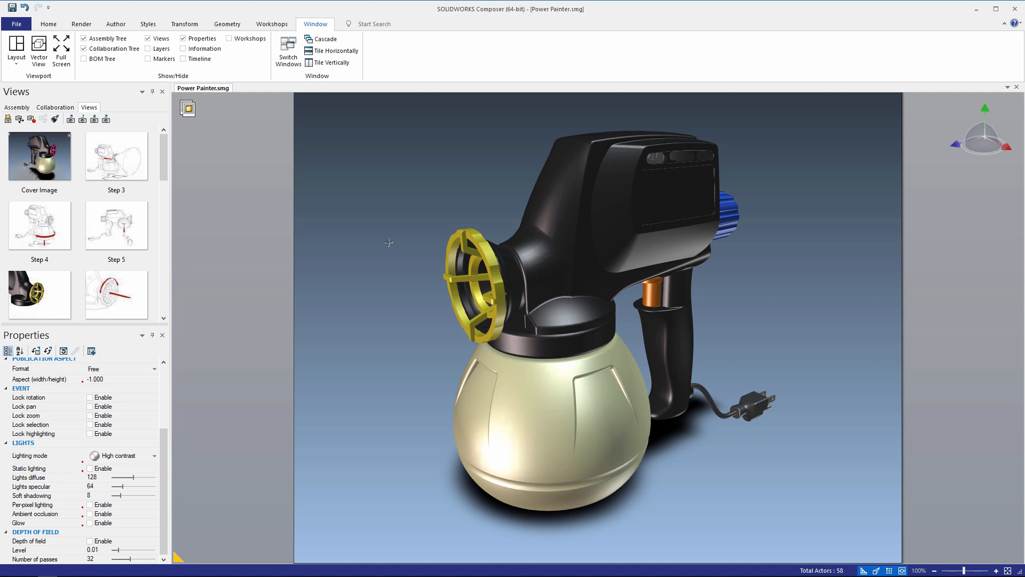
Step: Open the Technical Illustration workshop and turn off shadows so that only lines are vectorized
{"action": "left_click", "coordinate": [267, 27]}
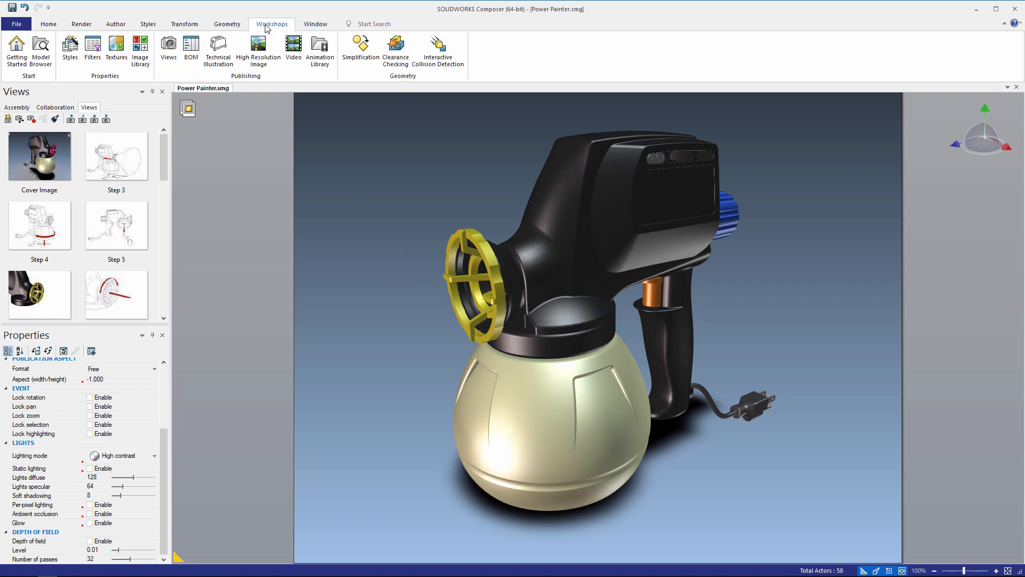
{"action": "left_click", "coordinate": [218, 49]}
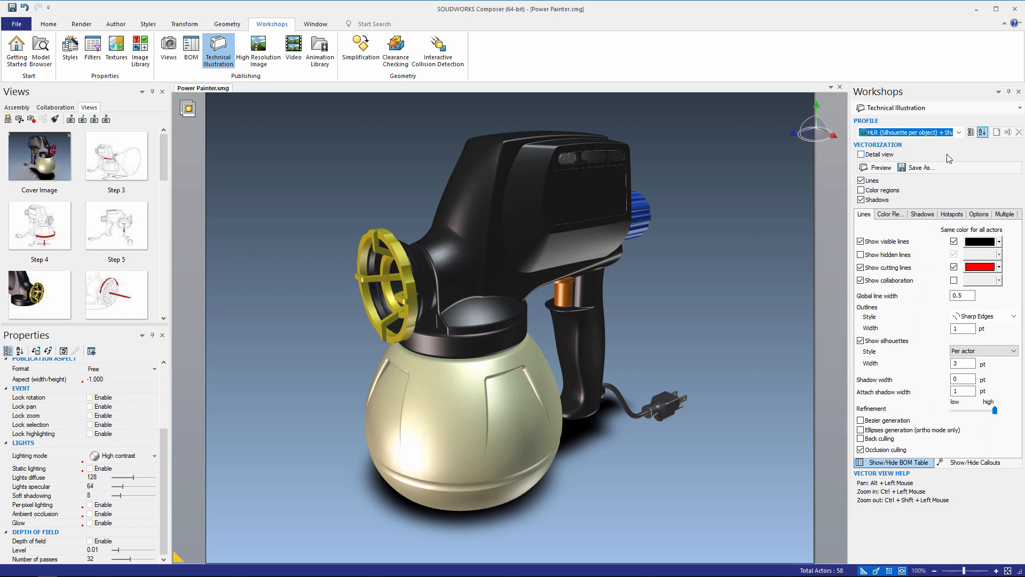
{"action": "left_click", "coordinate": [862, 199]}
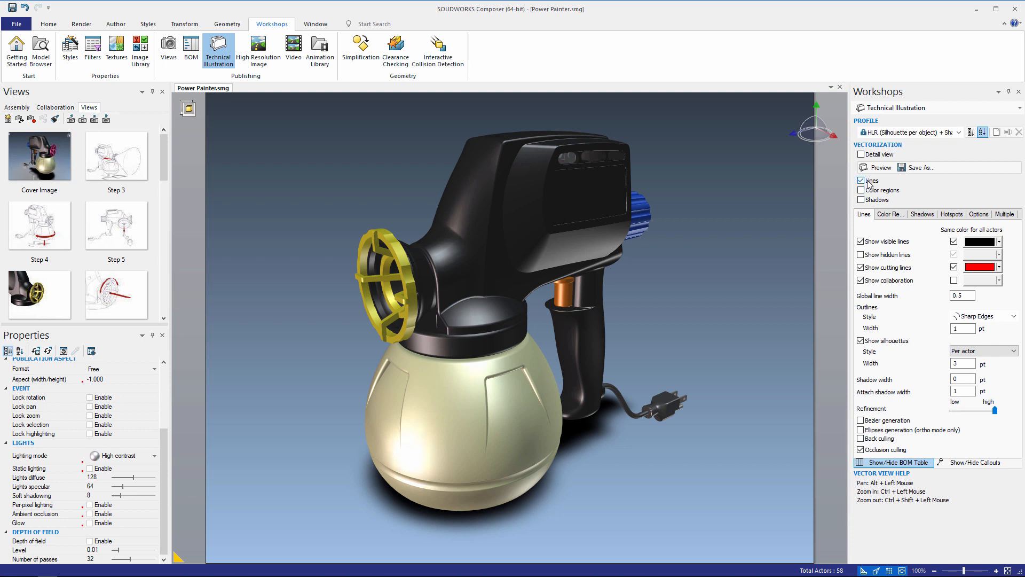
Step: Save the vectorization to the Desktop as the SVG file "Power Painter test.svg", replacing the existing file
{"action": "left_click", "coordinate": [916, 167]}
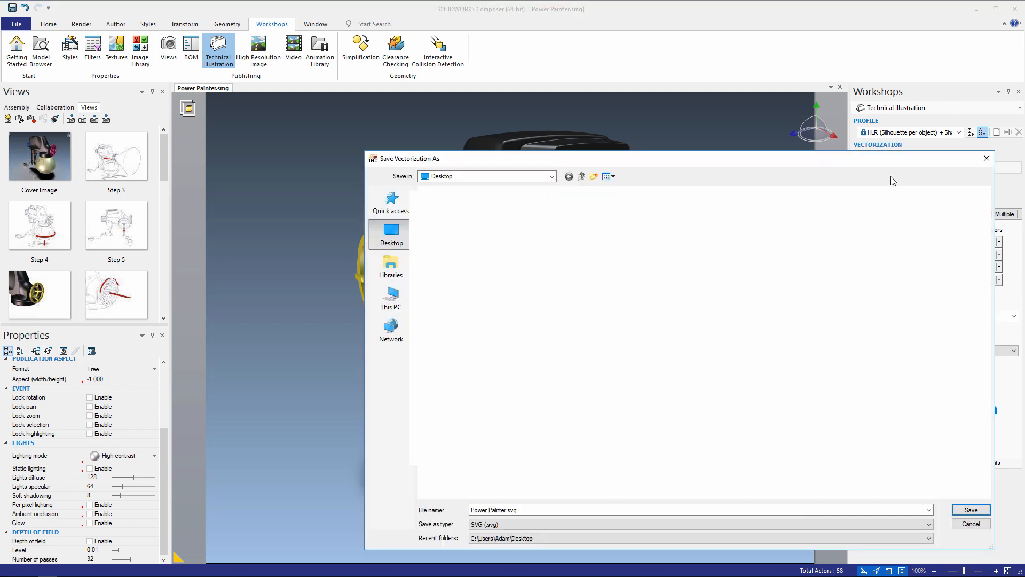
{"action": "left_click", "coordinate": [524, 508]}
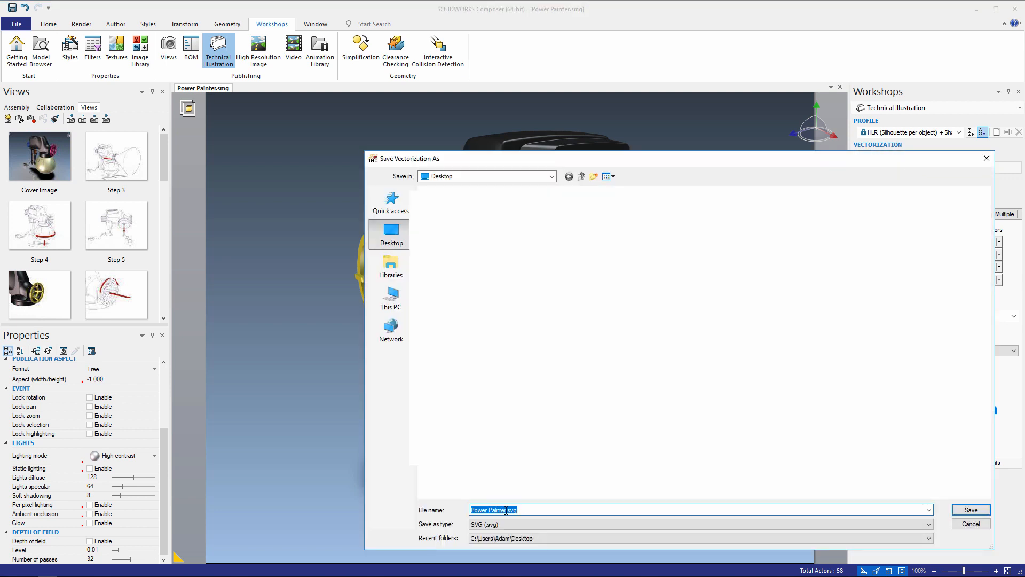
{"action": "left_click", "coordinate": [505, 510]}
{"action": "type", "text": "test"}
{"action": "left_click", "coordinate": [980, 511]}
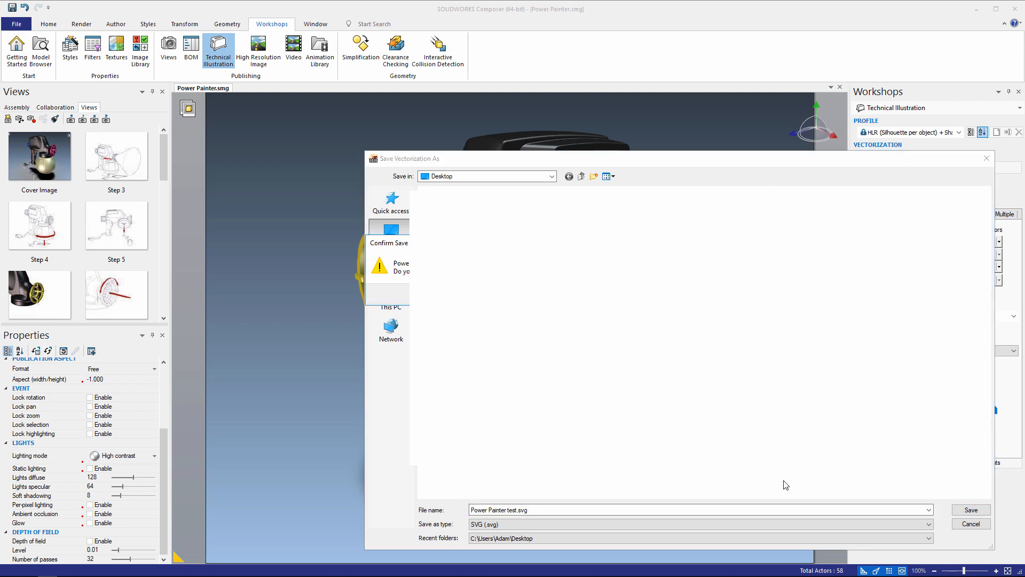
{"action": "left_click", "coordinate": [483, 295]}
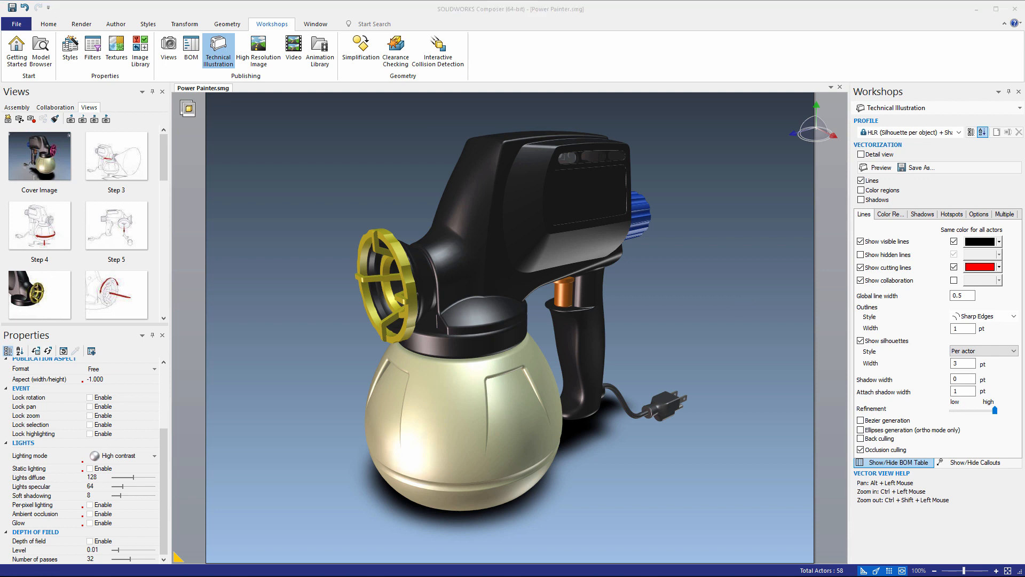
Step: Switch to the Chrome window showing Power Painter test.svg, enlarge it, and test the fluid container's link before returning to the illustration
{"action": "mouse_move", "coordinate": [1024, 214]}
{"action": "left_mouse_down"}
{"action": "mouse_move", "coordinate": [1024, 203]}
{"action": "mouse_move", "coordinate": [624, 62]}
{"action": "mouse_move", "coordinate": [447, 88]}
{"action": "left_mouse_up"}
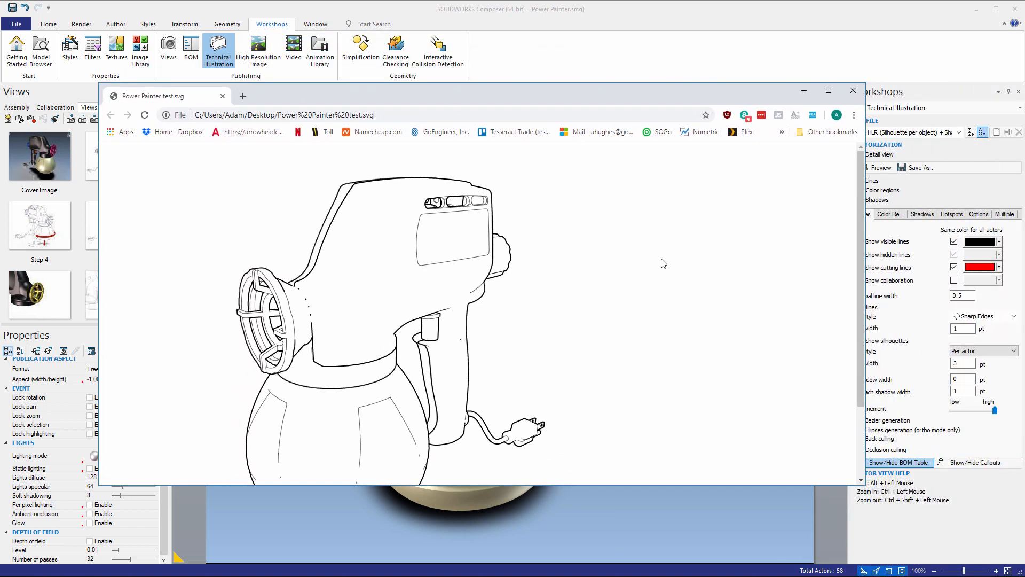
{"action": "left_click_drag", "start_coordinate": [864, 485], "coordinate": [899, 542]}
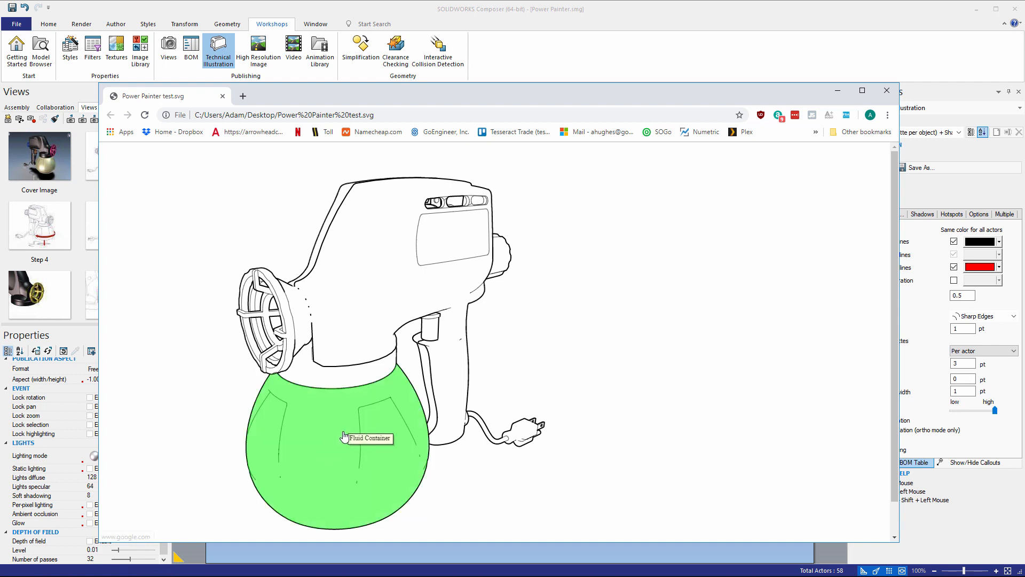
{"action": "left_click", "coordinate": [343, 452]}
{"action": "left_click", "coordinate": [110, 115]}
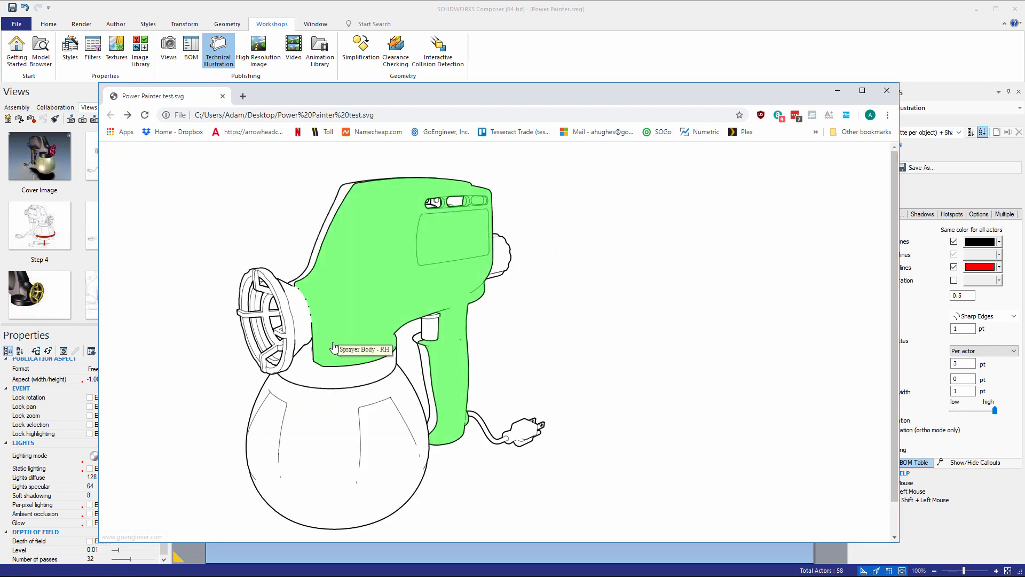
Step: Test the web links on the right sprayer body half and the spray tip, returning to the illustration each time, and minimize the browser
{"action": "left_click", "coordinate": [372, 261]}
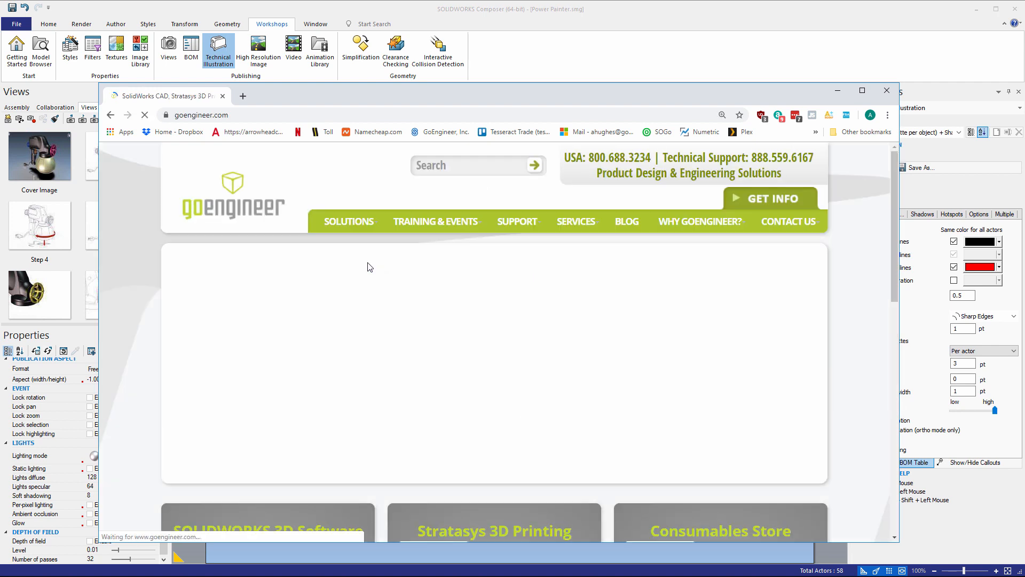
{"action": "key", "text": "alt+Left"}
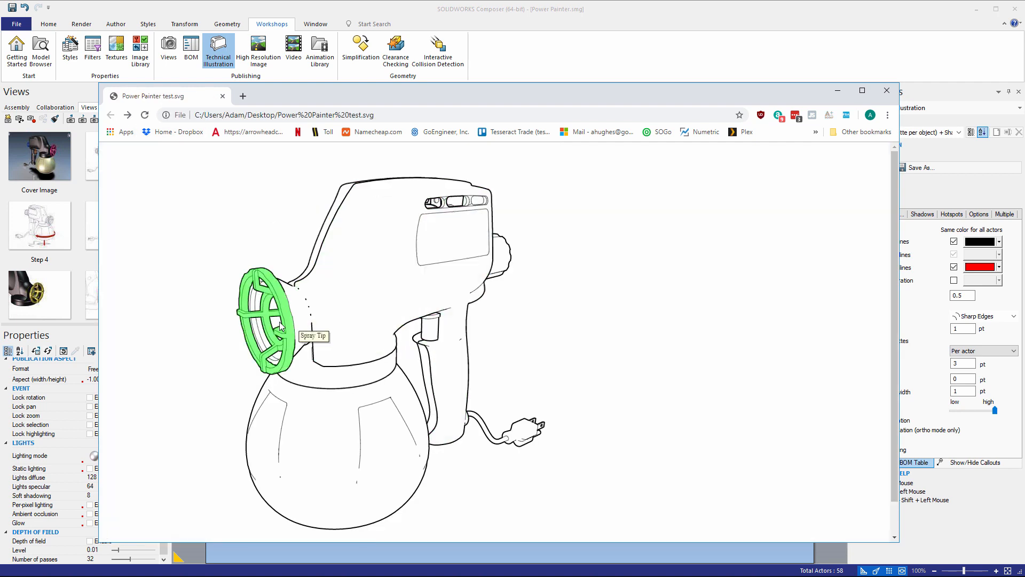
{"action": "left_click", "coordinate": [277, 302]}
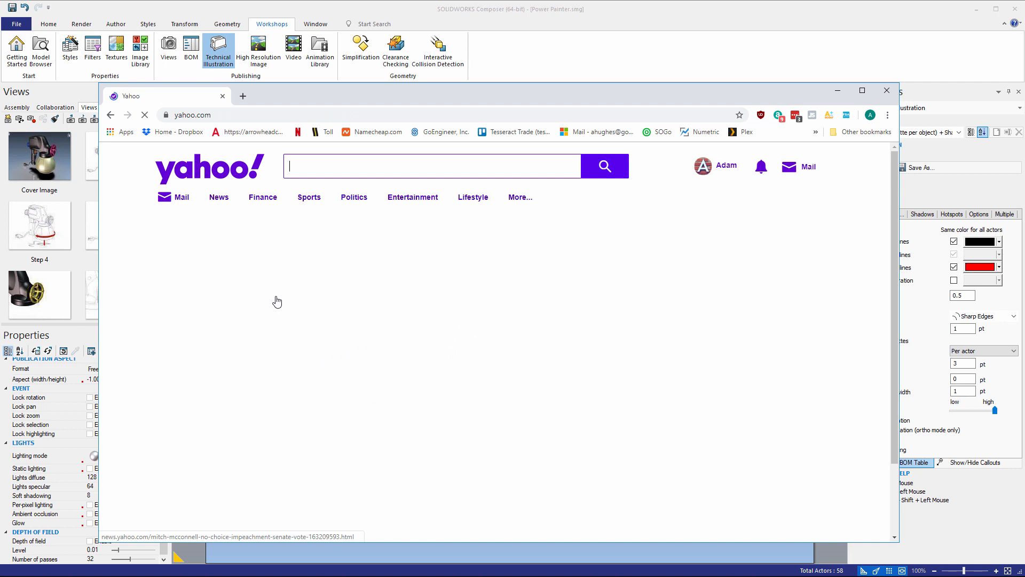
{"action": "key", "text": "alt+Left"}
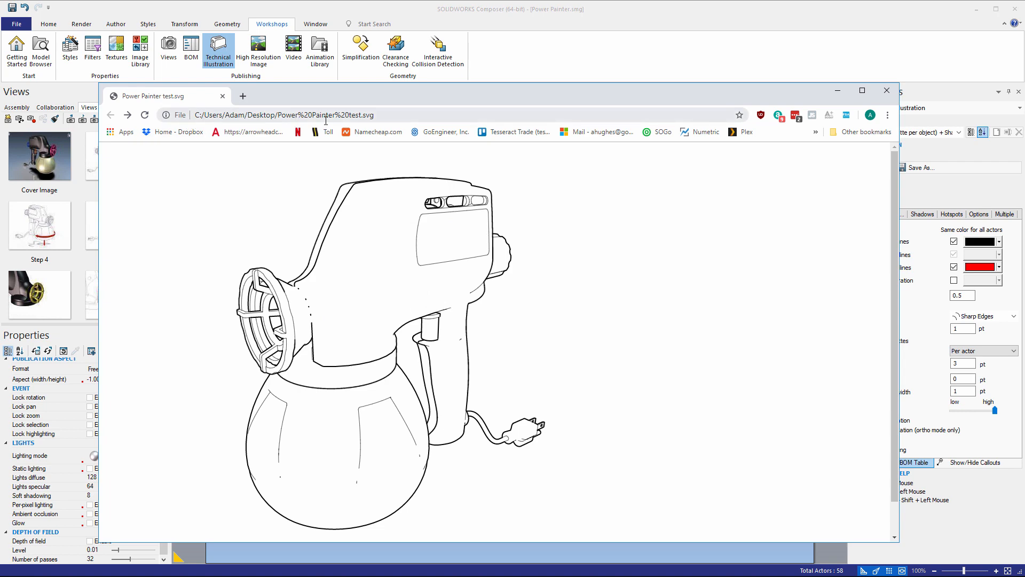
{"action": "left_click", "coordinate": [838, 92]}
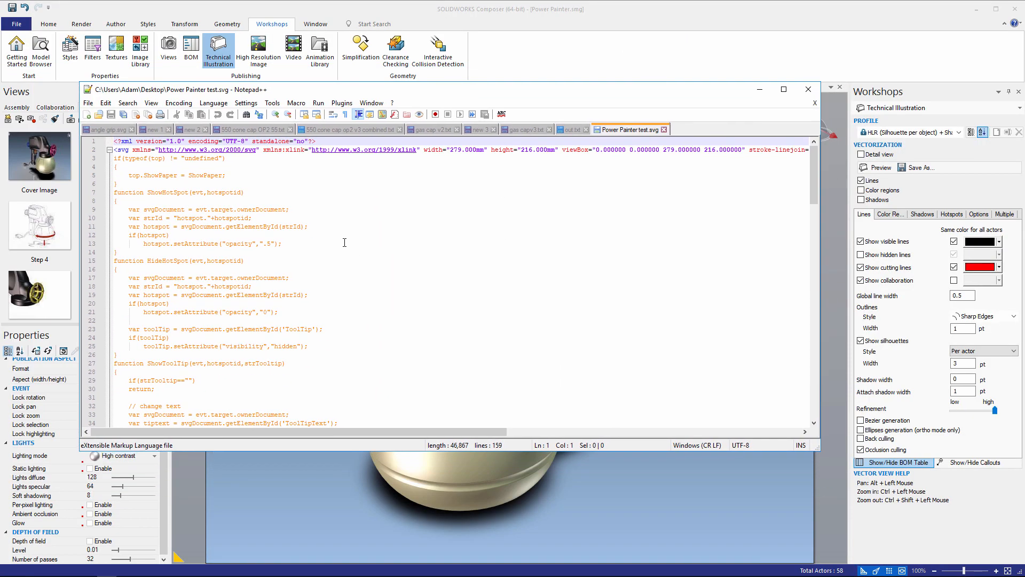
Step: Examine the source of Power Painter test.svg in Notepad++, including the script functions and the opacity value in the ShowHotSpot function
{"action": "left_click_drag", "start_coordinate": [114, 141], "coordinate": [358, 418]}
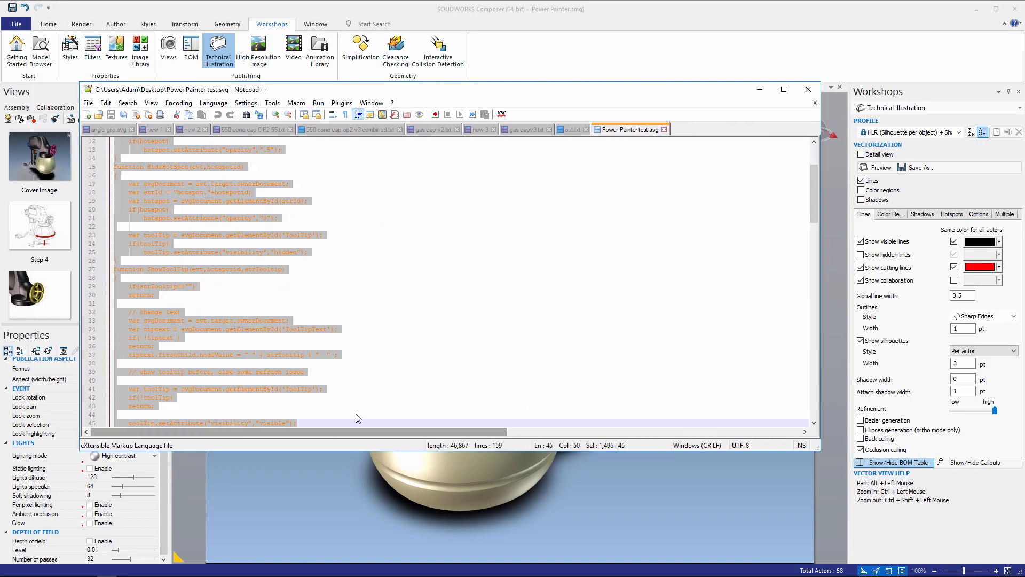
{"action": "left_click_drag", "start_coordinate": [812, 209], "coordinate": [831, 190]}
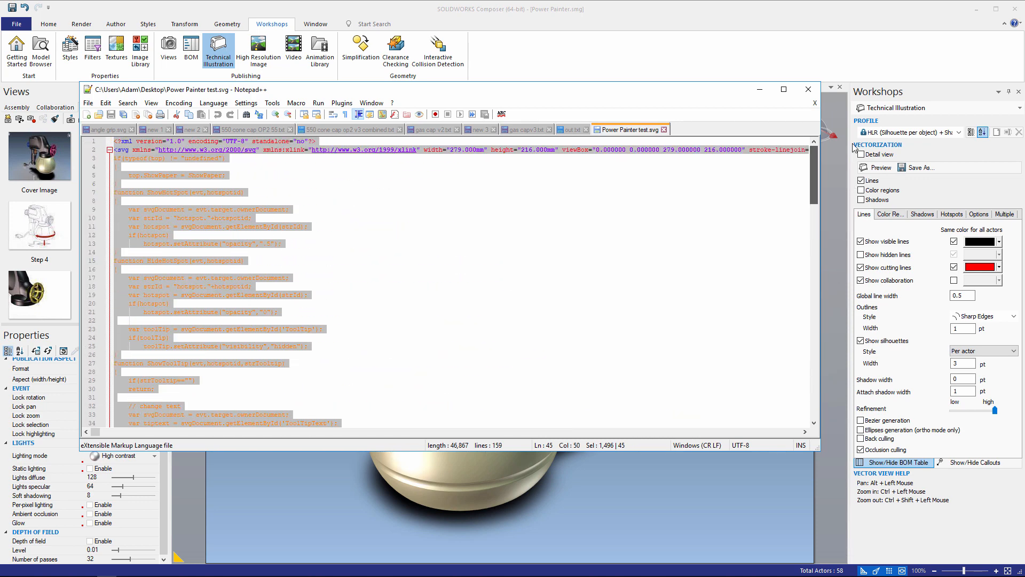
{"action": "left_click", "coordinate": [701, 254]}
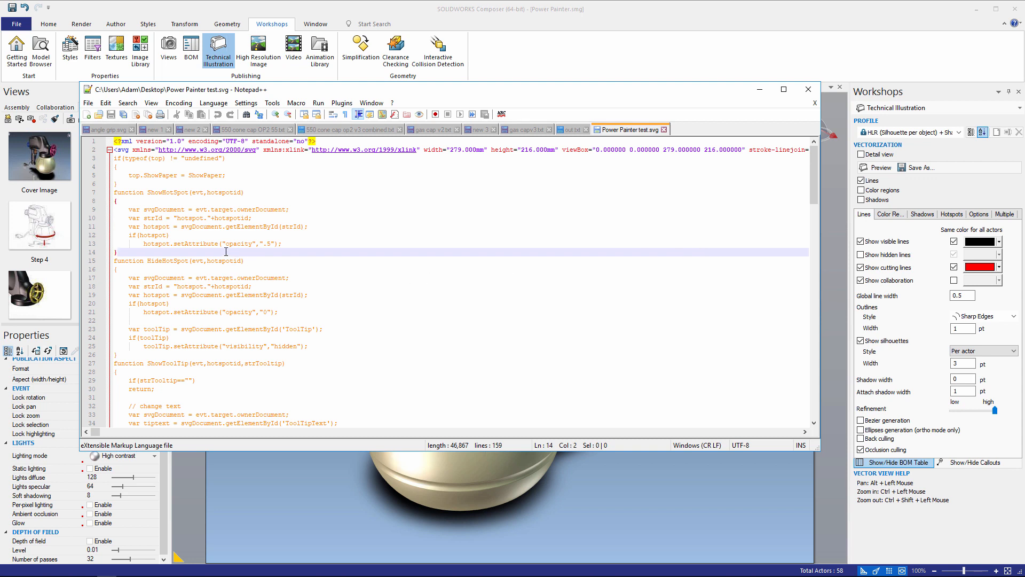
{"action": "left_click_drag", "start_coordinate": [227, 244], "coordinate": [272, 245]}
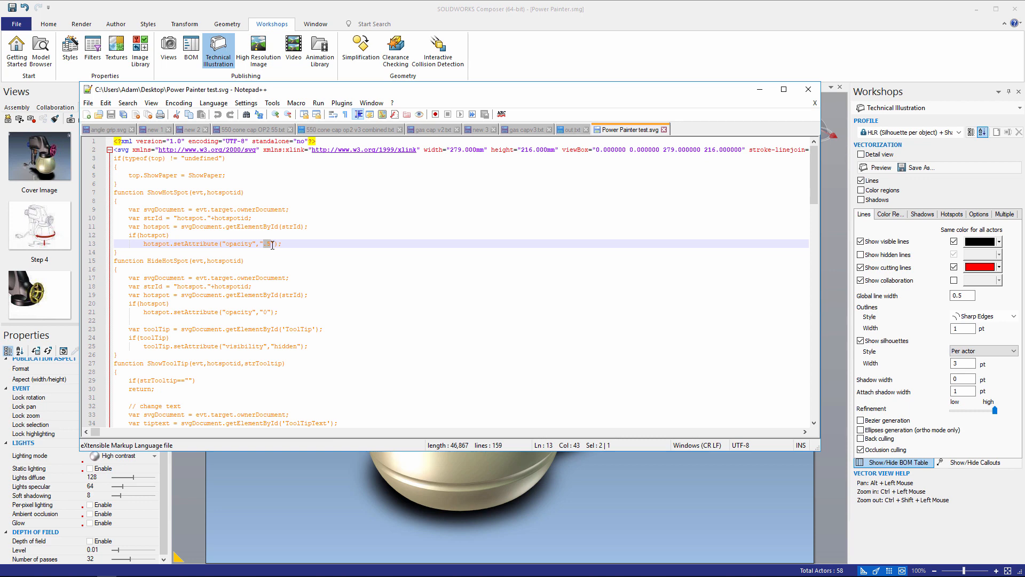
{"action": "left_click_drag", "start_coordinate": [814, 162], "coordinate": [817, 418]}
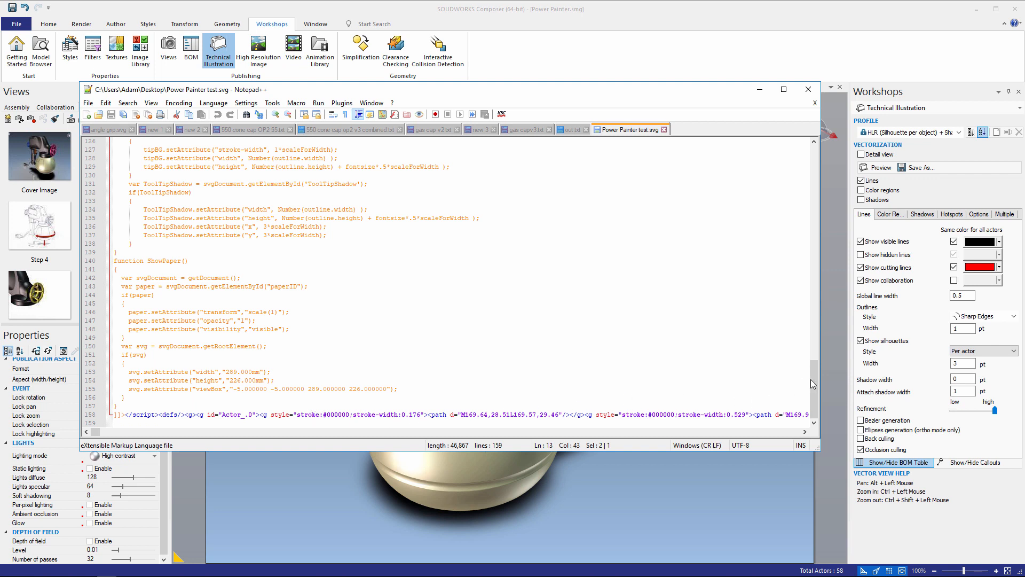
{"action": "left_click_drag", "start_coordinate": [810, 380], "coordinate": [791, 149]}
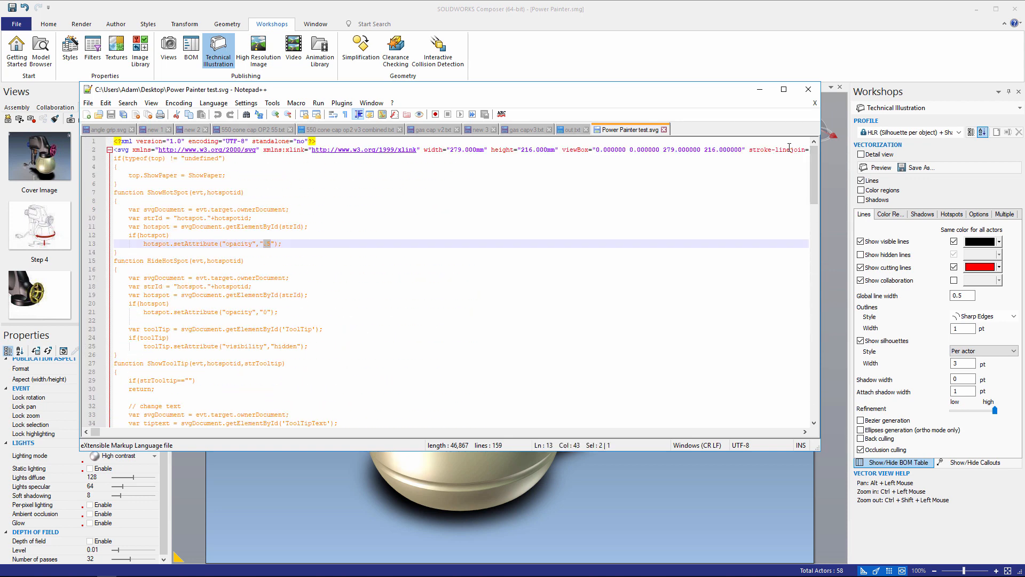